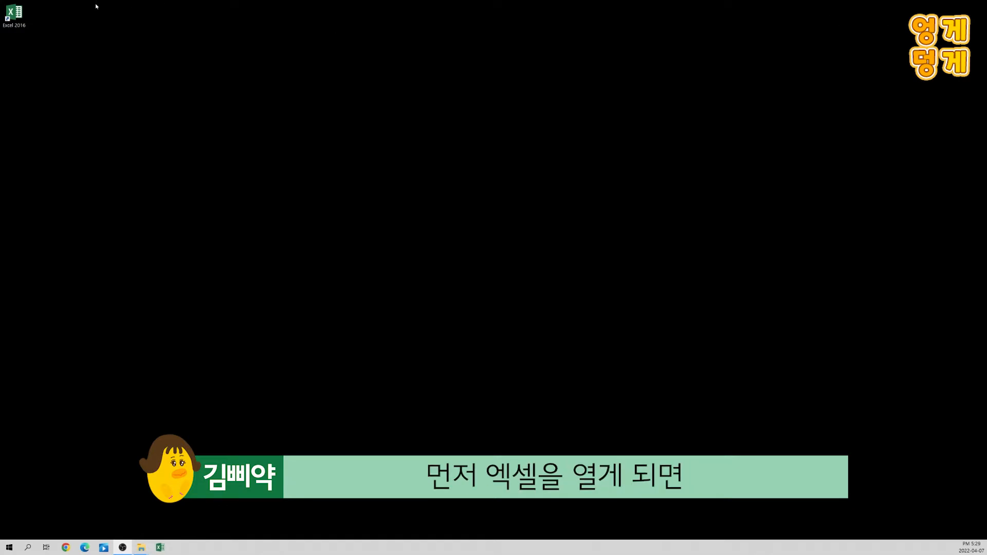
Open Excel and create a blank workbook
double_click(13, 12)
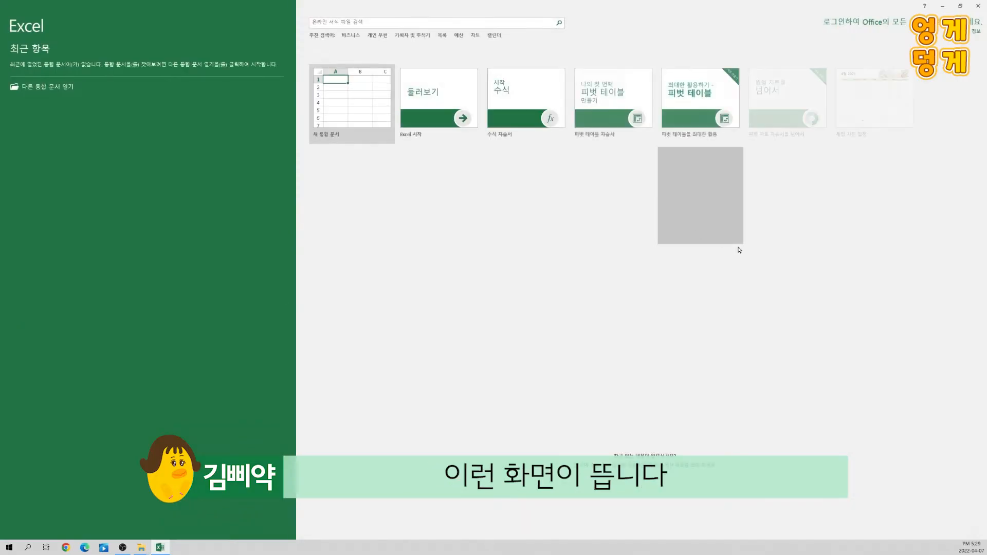
left_click(380, 114)
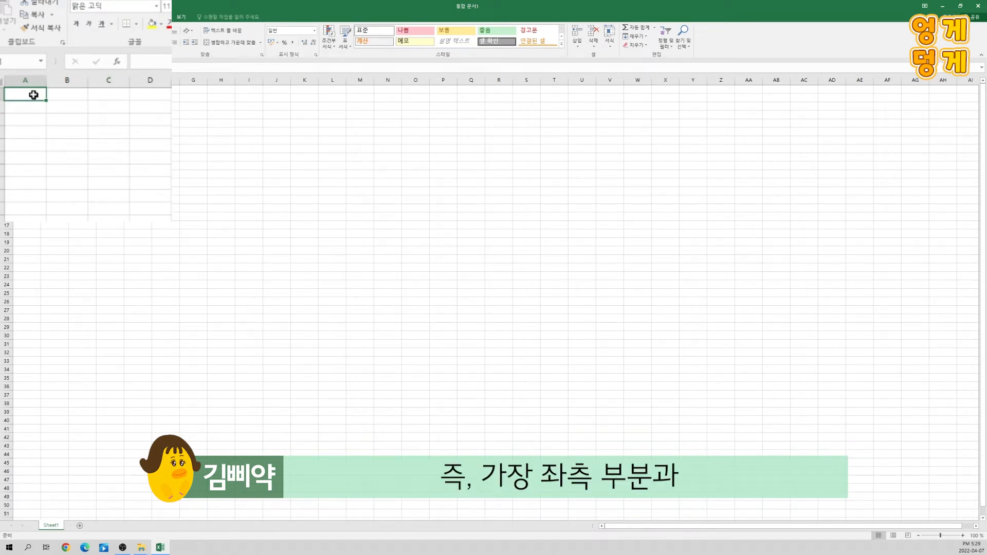
left_click(67, 94)
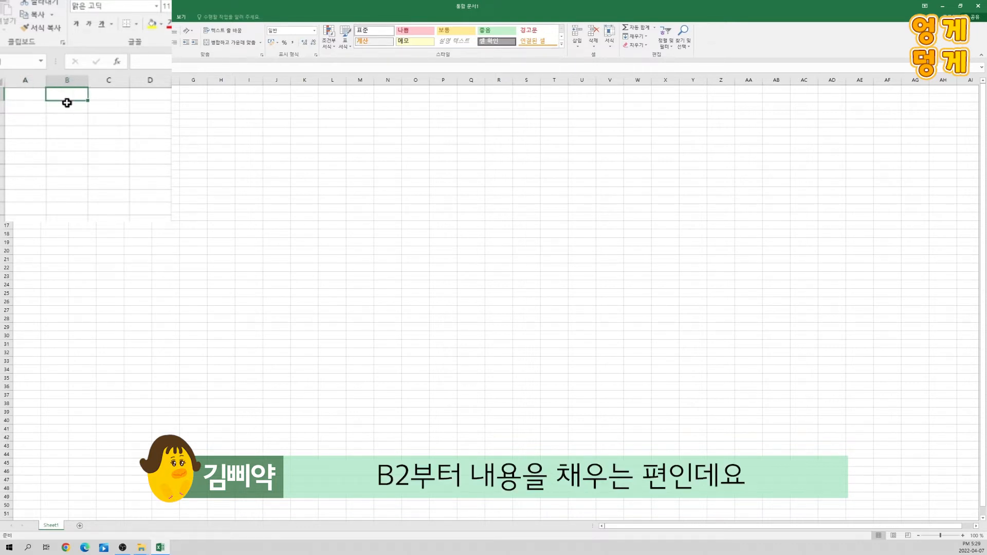
left_click(63, 108)
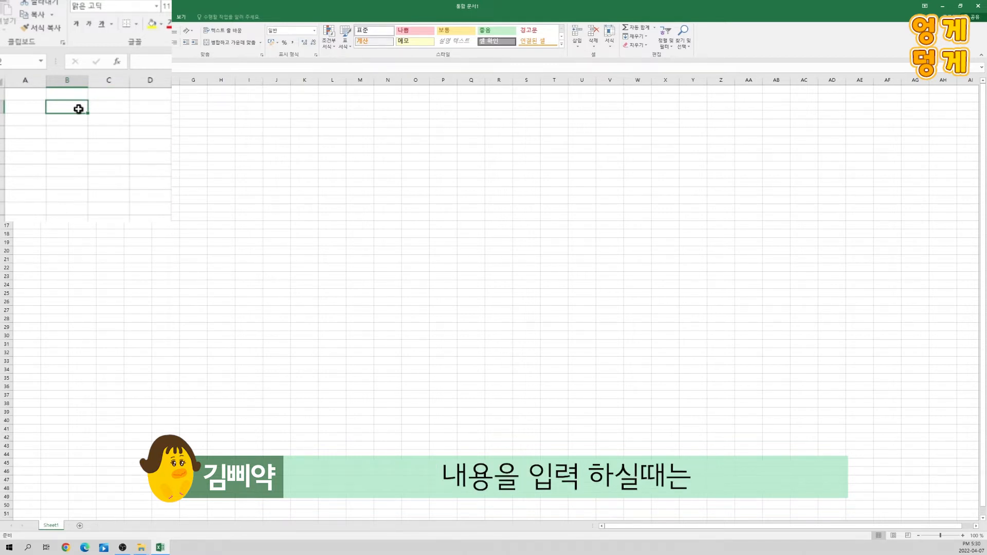
key("Tab")
key("Tab")
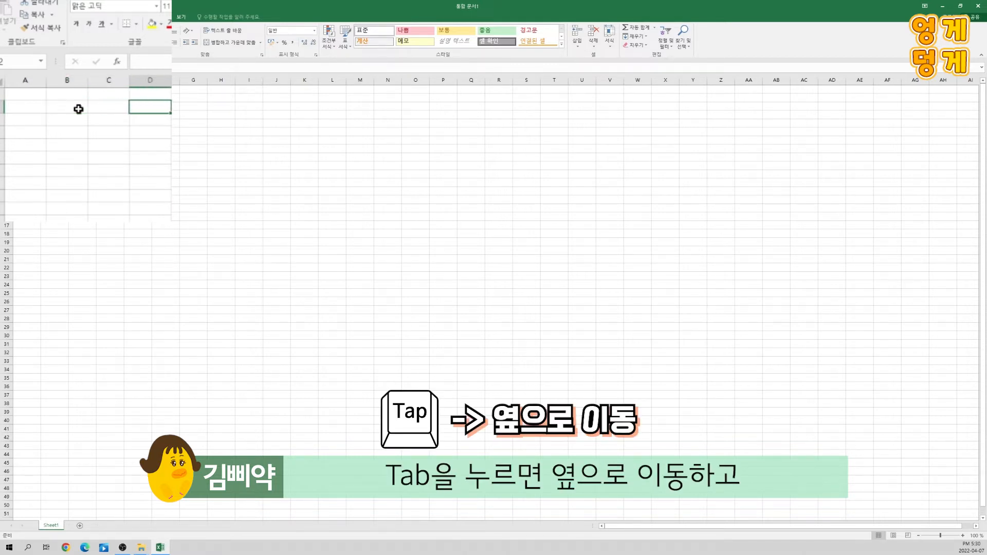
key("Return")
key("Return")
key("Return")
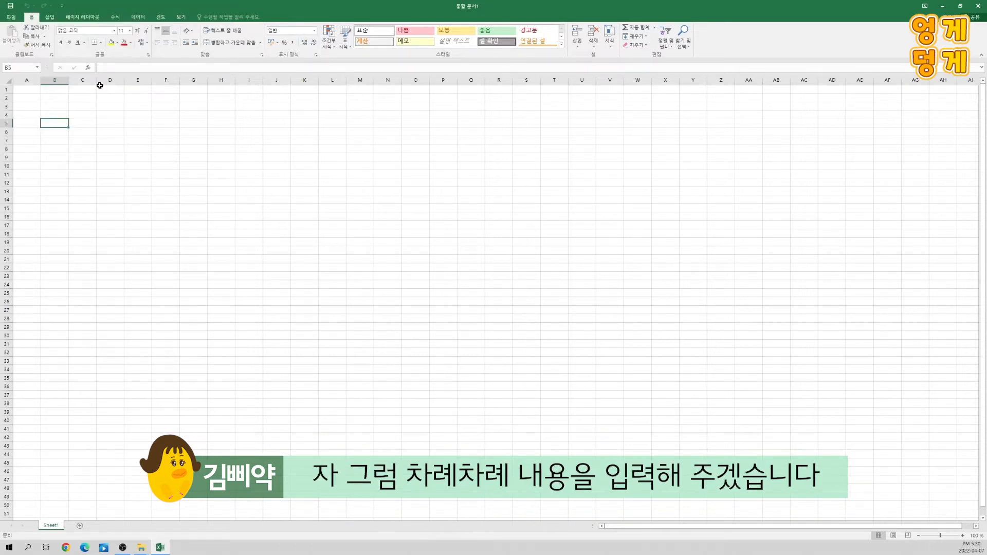
Enter the title "삐약이네 점심 지출 내역" in B2 and the headers 날짜, 이름, 가게, 메뉴, 금액 in row 4 starting at column B
left_click(59, 99)
type("삐약이네 점심 지출 내역")
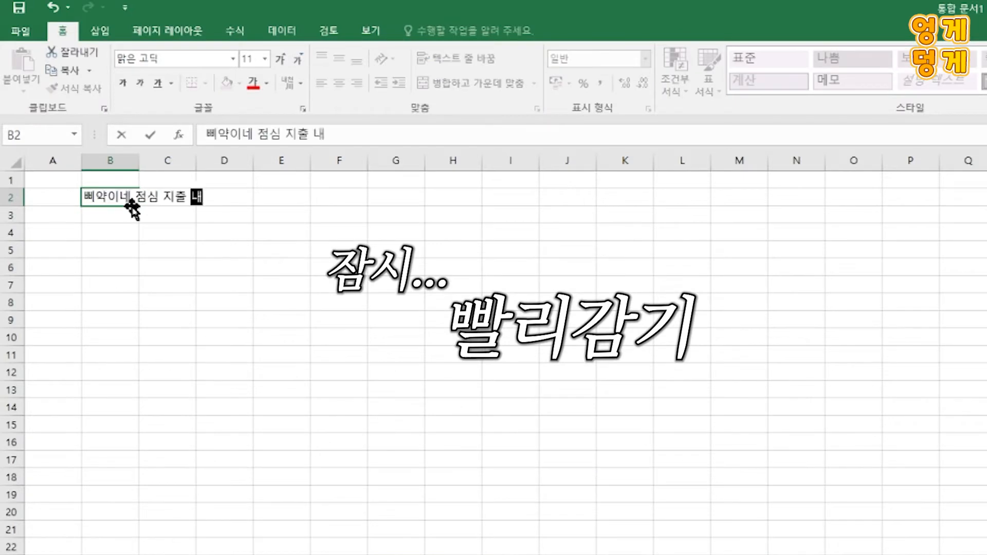
key("Return")
key("Return")
type("날짜\t이름\t가게\t메뉴\t금액")
key("Return")
Fill rows 5 and 6 with 2022-04-07, name, 엉게천국, 오므라이스, 7000 and 2022-04-11, name, 덩게감자탕, 뼈해장국, 8000
type("2022-04-07\t김삐약\t엉게천국\t오므라이스\t7000")
key("Return")
type("2022-04-11\t조삐약\t덩게")
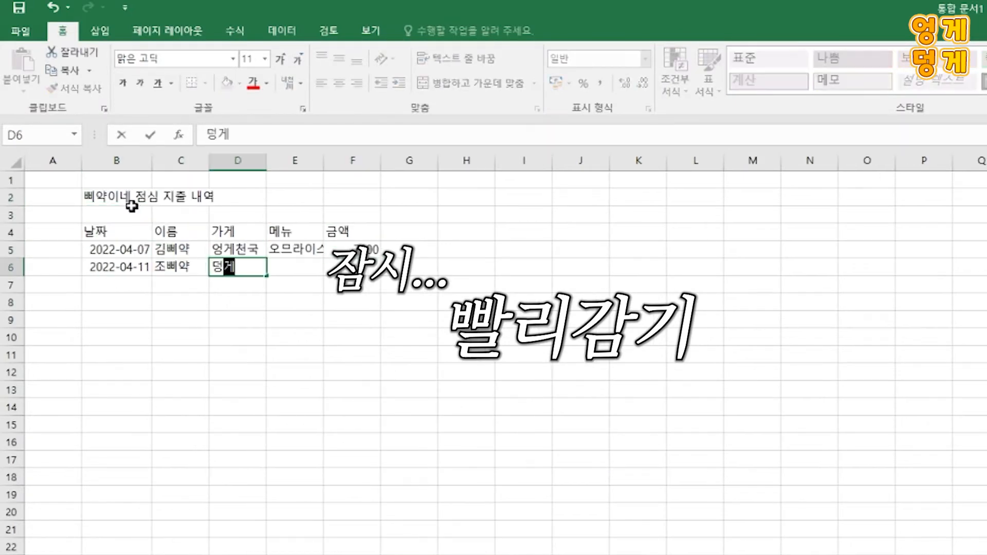
type("감자탕\t뼈해장국\t8000")
key("Return")
Fill rows 7 and 8 with 2022-04-12, name, 삐약떡볶이, 떡볶이, 4000 and 2022-04-14, name, 꼬끼오돈카츠, 돈카츠정식, 10000
type("2022-04-12\t홍삐약\t삐약떡볶이\t떡볶이\t4000")
key("Return")
type("2022-04-14\t이삐약\t꼬끼오돈카츠\t돈카츠정식\t10000")
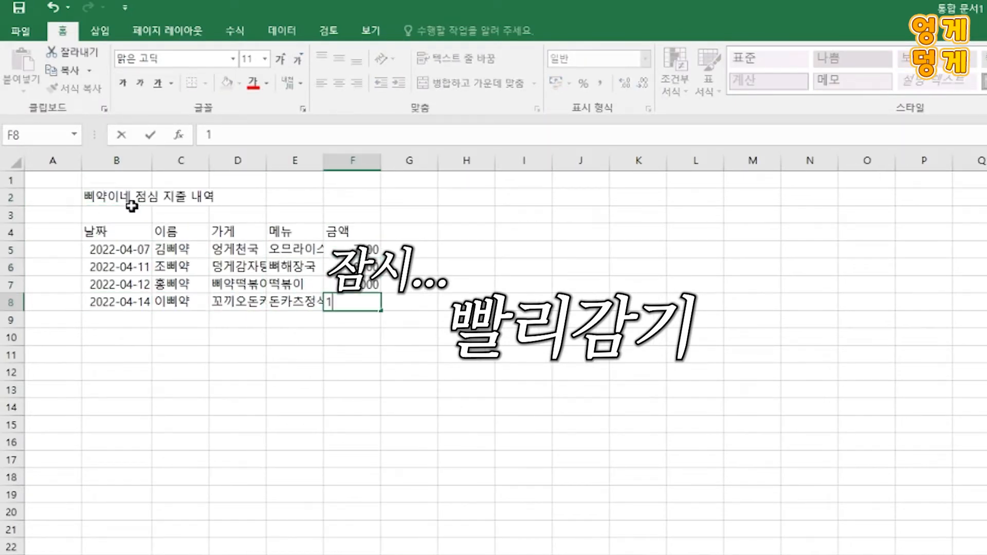
key("Return")
Increase the height of title row 2 and autofit the widths of columns C through F to their contents
left_click_drag(18, 206, 18, 206)
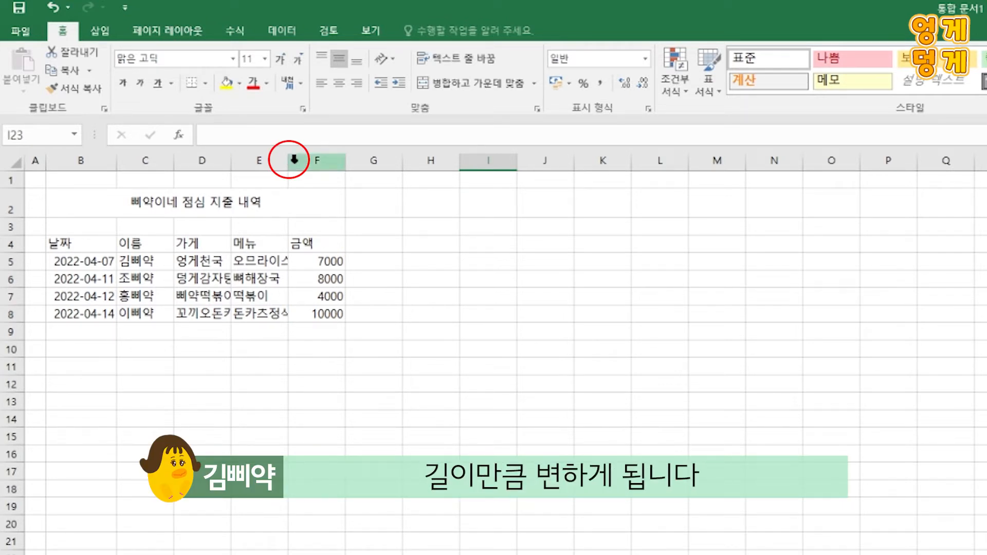
double_click(174, 160)
double_click(219, 161)
double_click(301, 163)
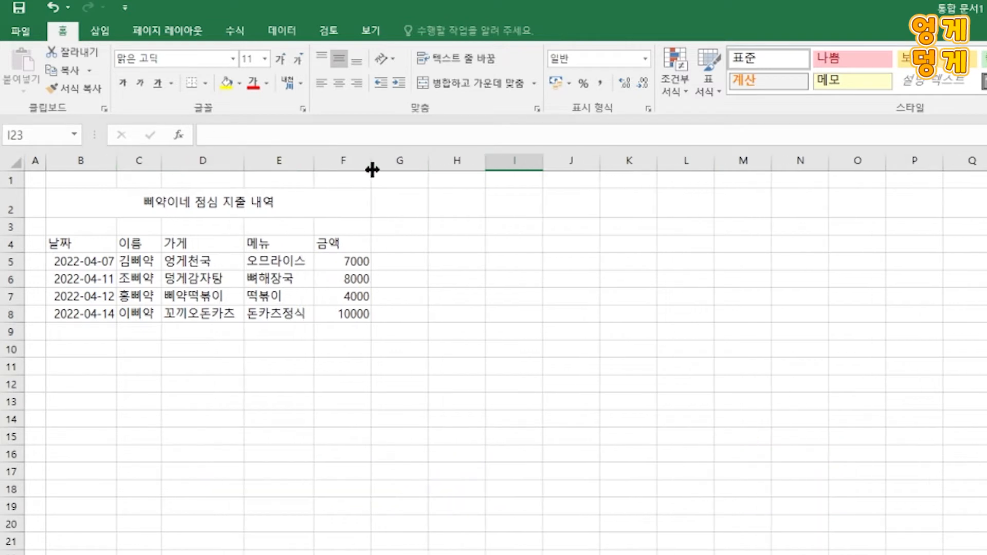
double_click(371, 166)
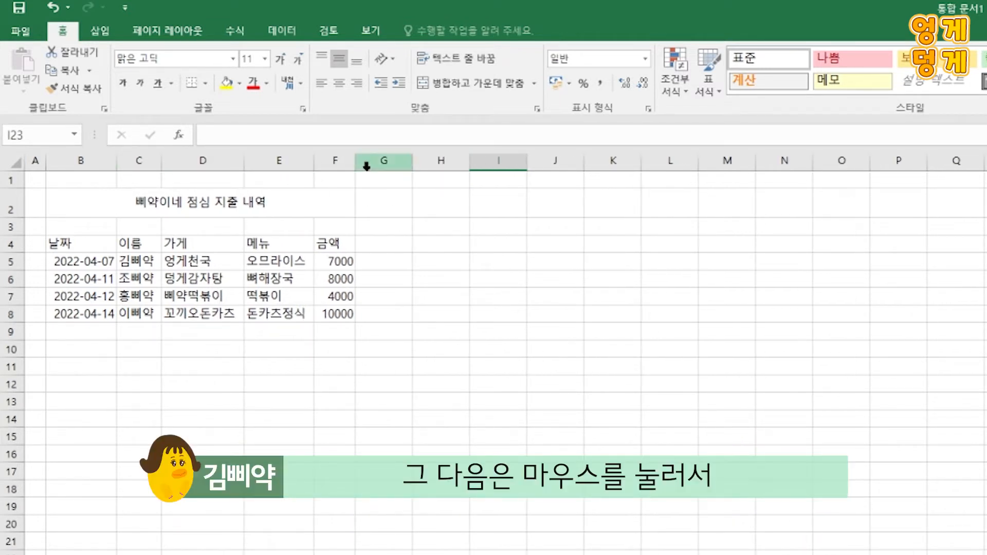
Center the contents of the table B4:F8 and apply the comma number style to the amounts in F5:F8
left_click_drag(109, 243, 335, 319)
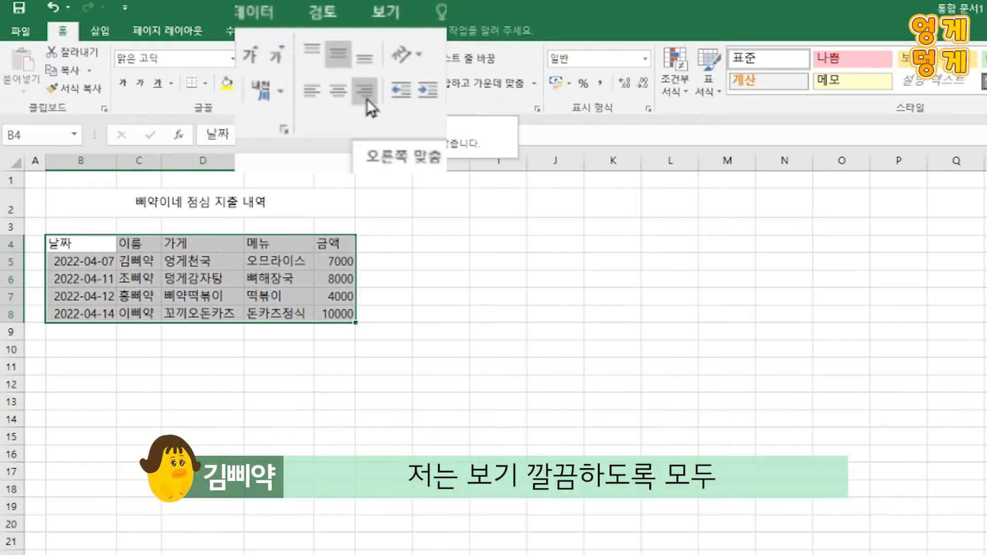
left_click(338, 98)
left_click(384, 244)
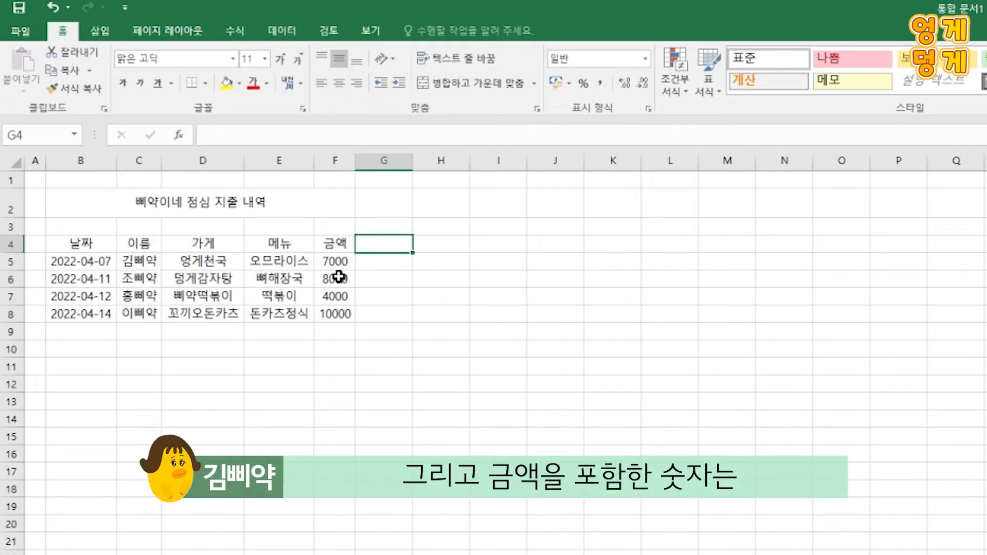
left_click_drag(335, 261, 337, 314)
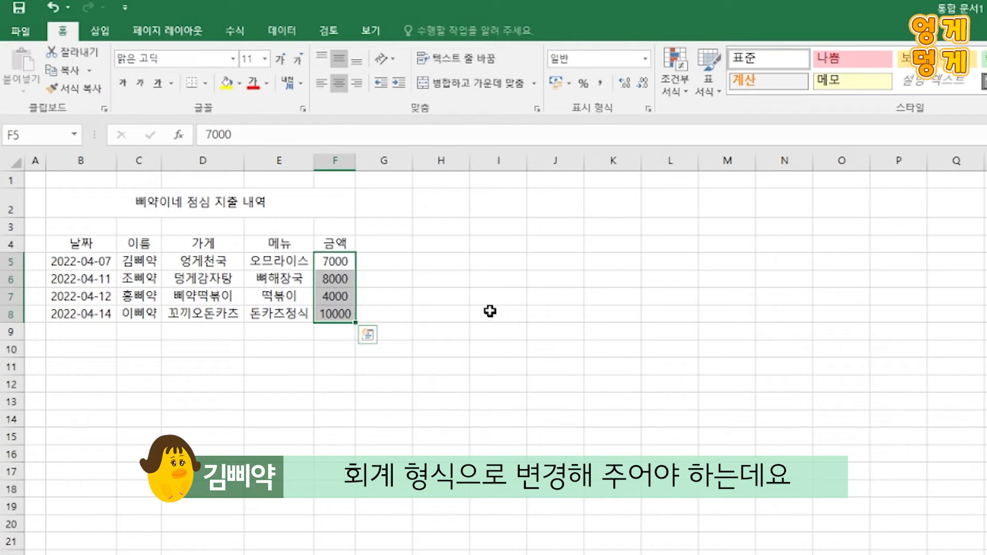
left_click(600, 82)
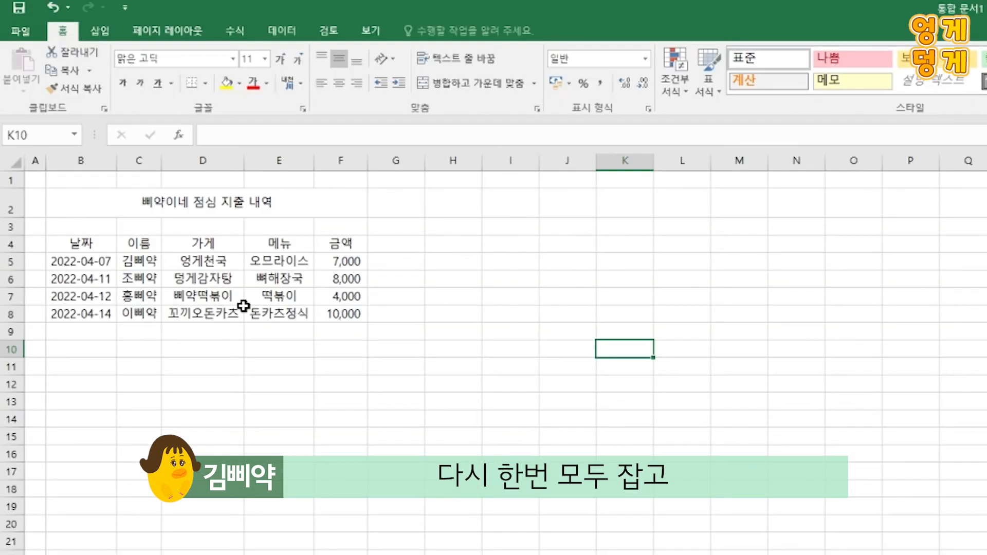
Apply all borders (모든 테두리) to the table range B4:F8
left_click_drag(54, 121, 175, 153)
left_click_drag(358, 311, 358, 311)
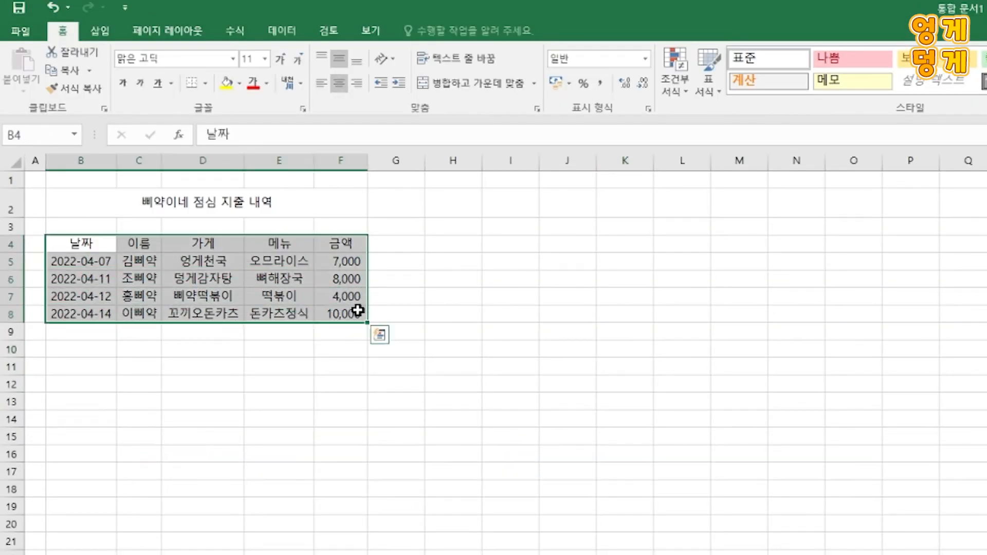
left_click(207, 82)
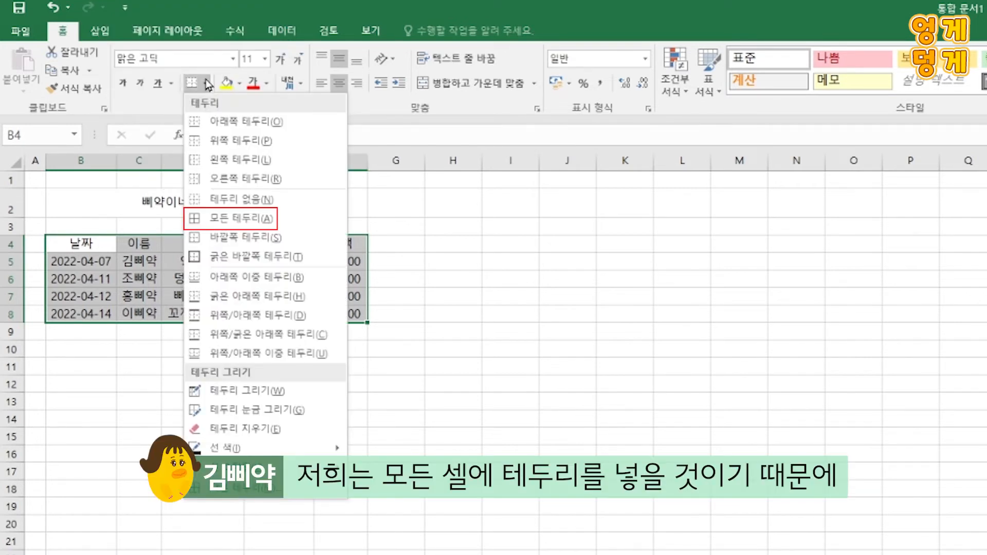
left_click(269, 222)
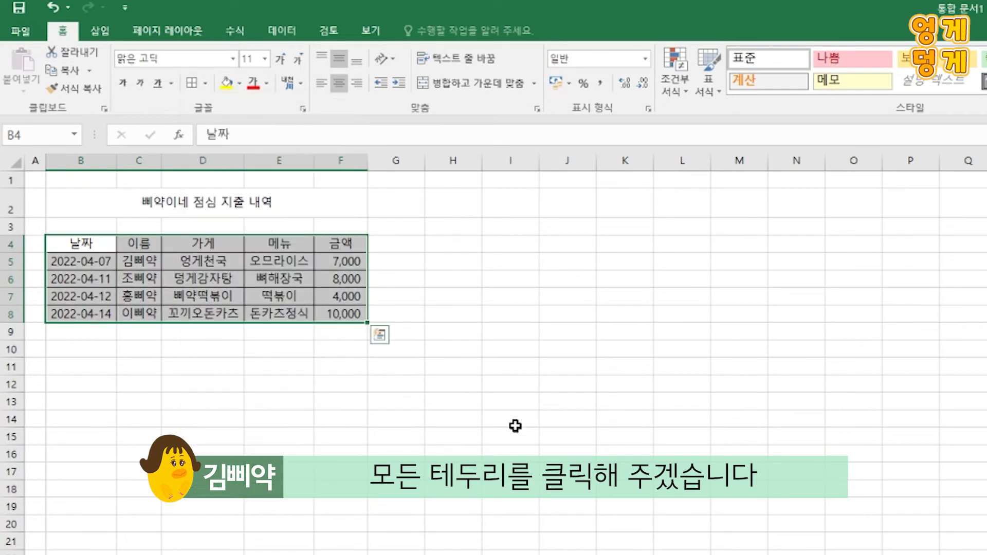
left_click(567, 453)
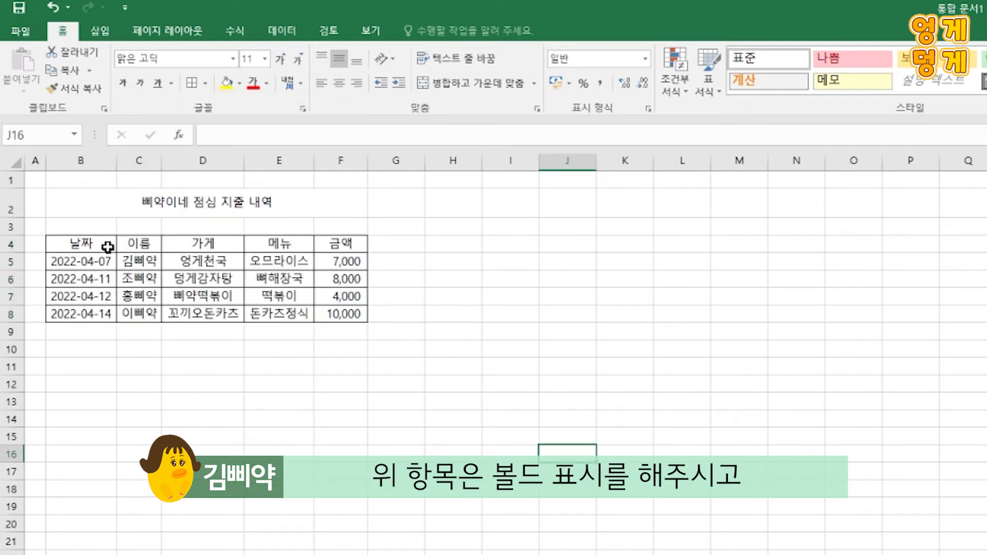
Make the header row B4:F4 bold and fill it with yellow
left_click_drag(109, 245, 341, 247)
left_click(123, 84)
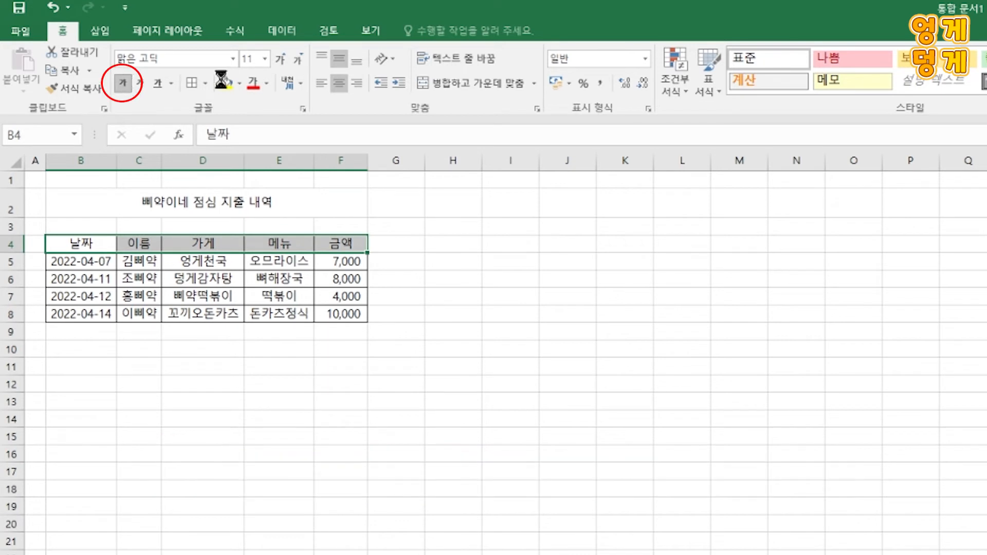
left_click(227, 82)
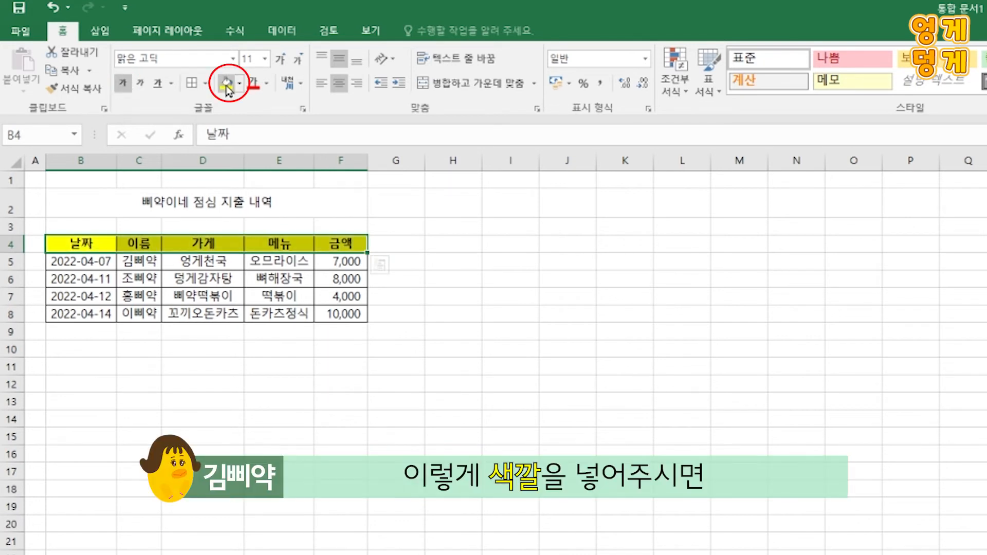
left_click(474, 435)
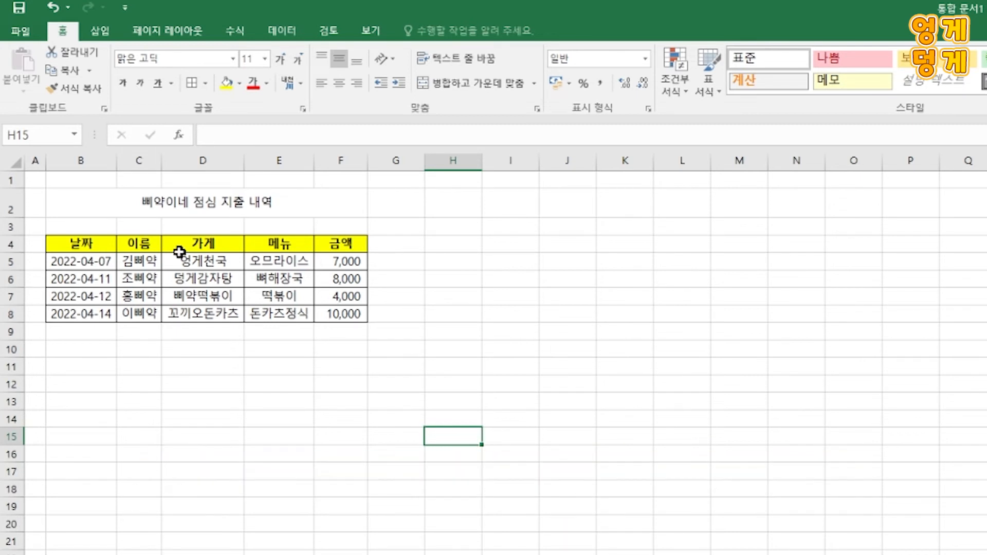
Increase the header row's font size to 12 and reduce the data cells B5:F8 to size 10
left_click_drag(101, 246, 315, 245)
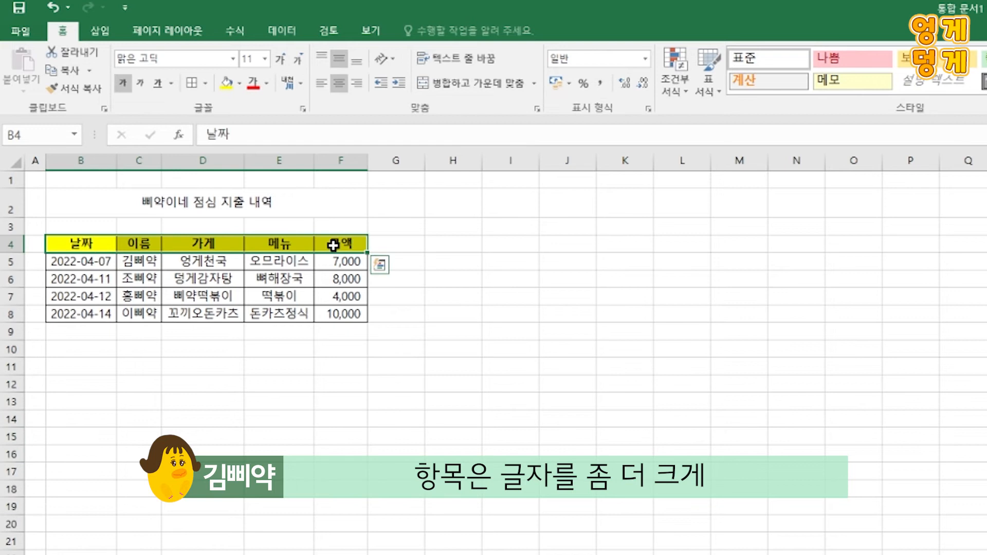
left_click(280, 58)
left_click_drag(111, 262, 363, 312)
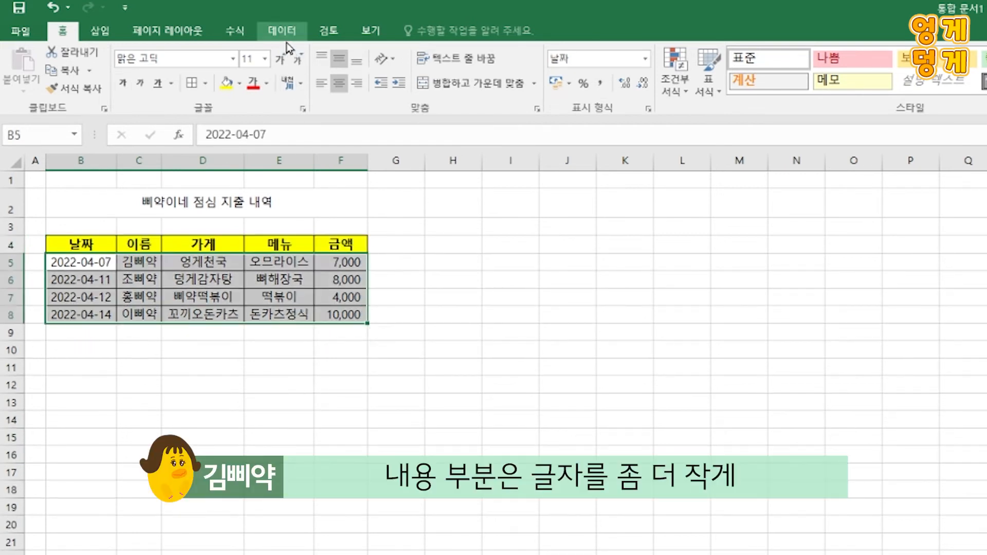
left_click(301, 61)
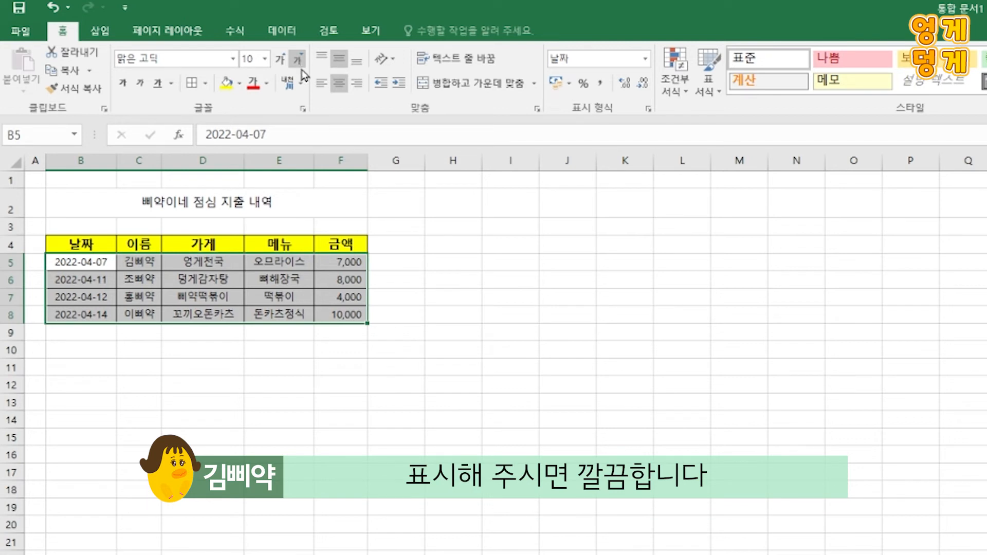
Make the title in B2 bold and enlarge its font by two size increments
left_click(240, 207)
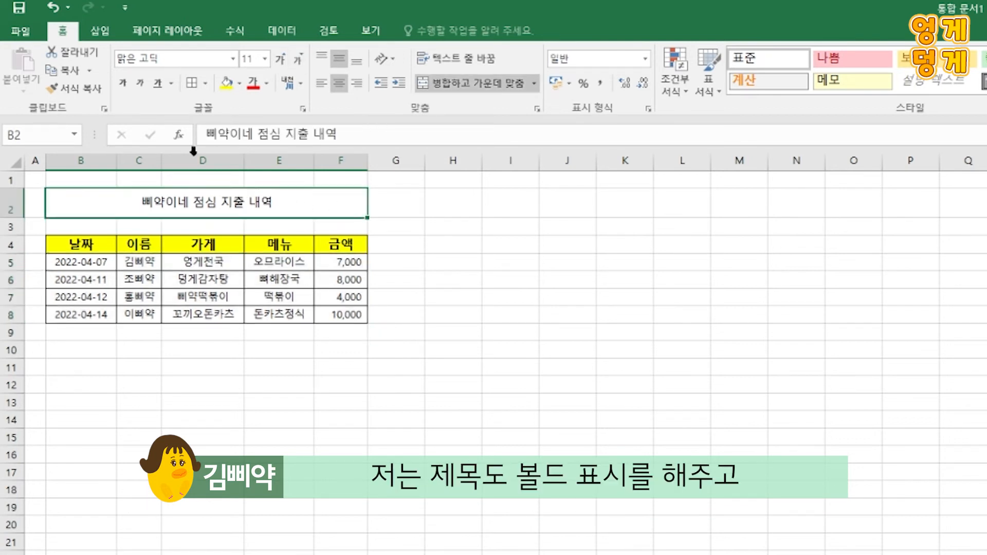
left_click(124, 83)
left_click(282, 63)
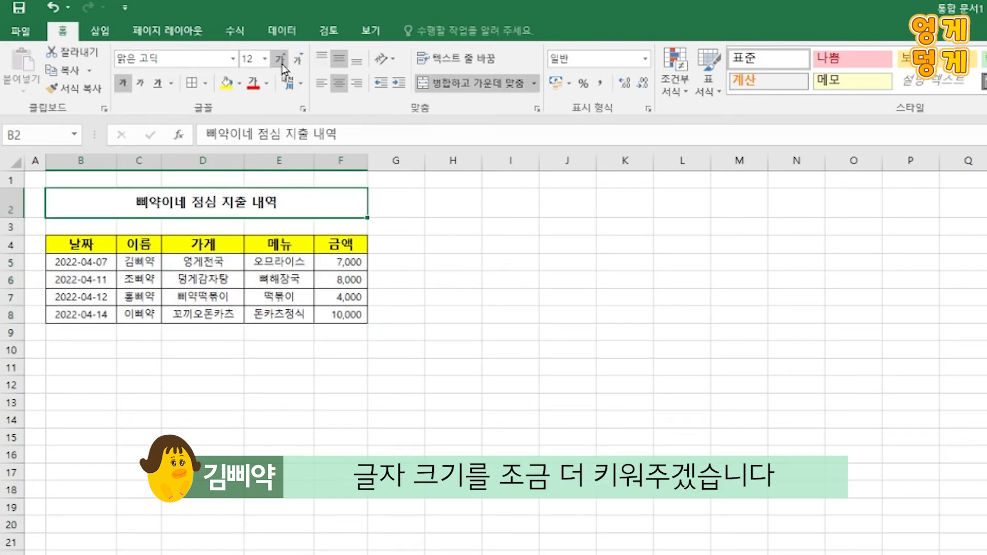
left_click(281, 64)
left_click(495, 374)
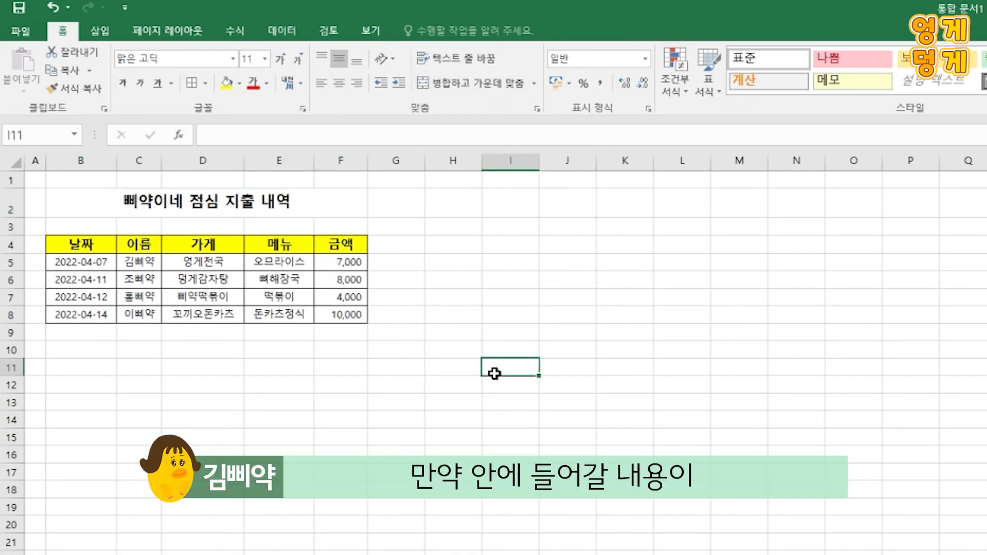
Open the header cells 날짜 (B4) and 이름 (C4) for in-cell editing
left_click(112, 243)
key("F2")
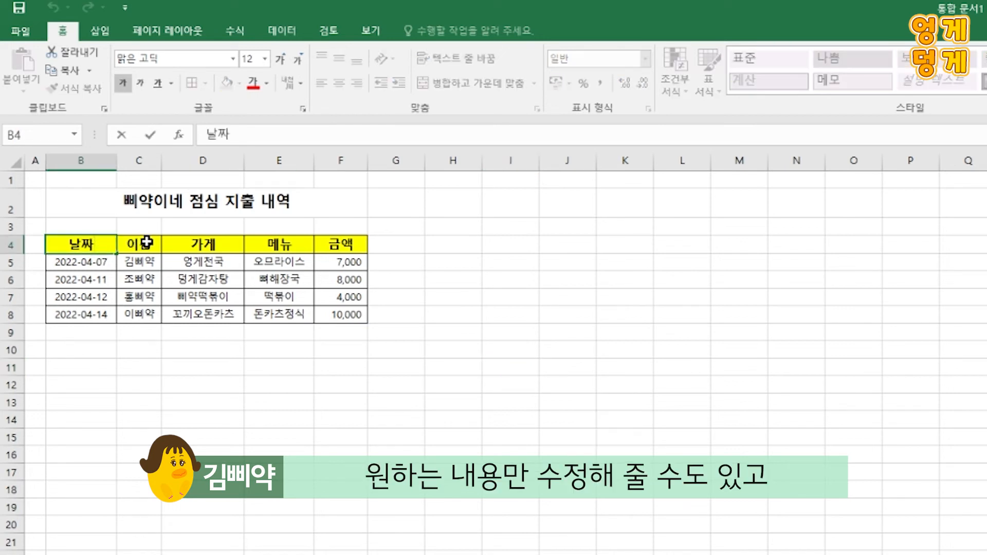
left_click(146, 241)
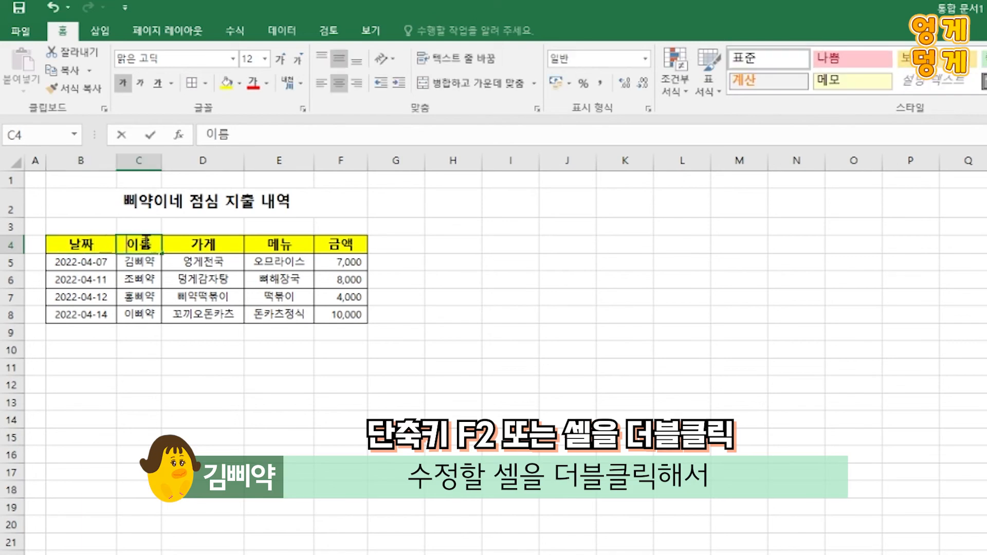
double_click(147, 242)
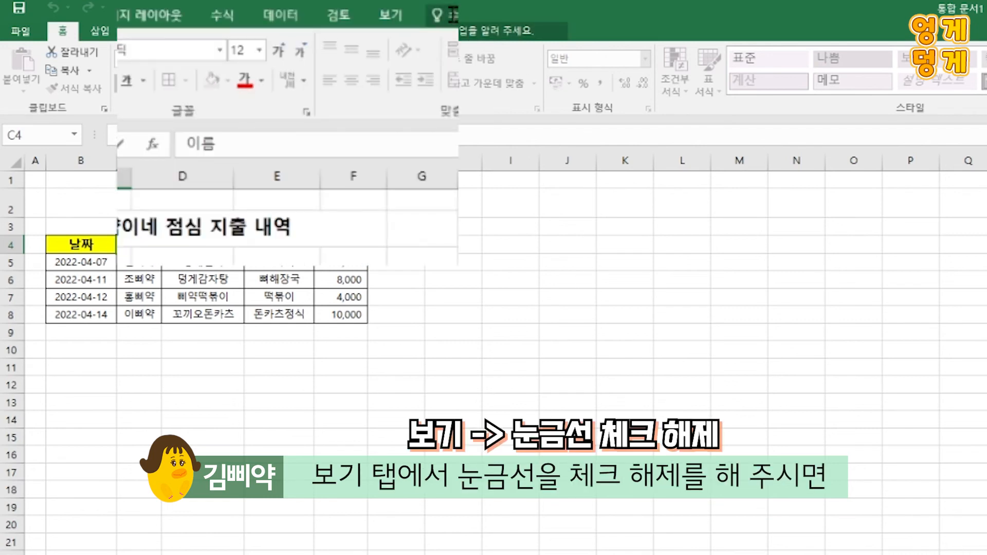
Turn off the display of gridlines (눈금선) on the worksheet
left_click(392, 18)
left_click(234, 208)
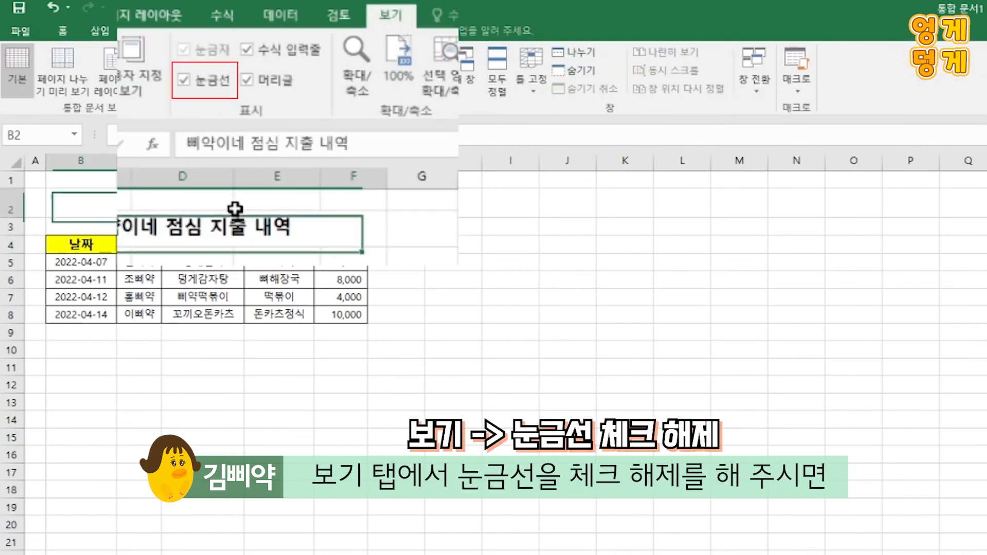
left_click(210, 82)
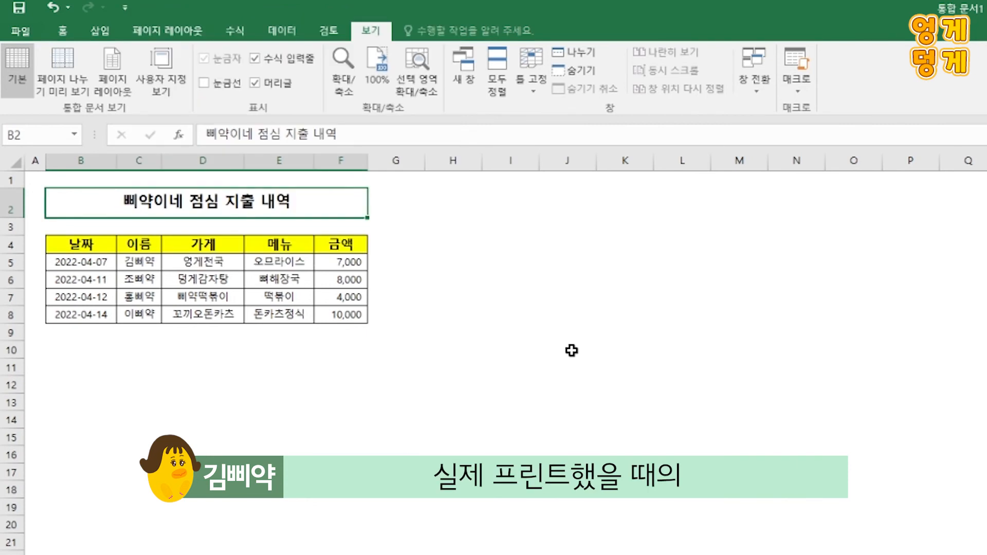